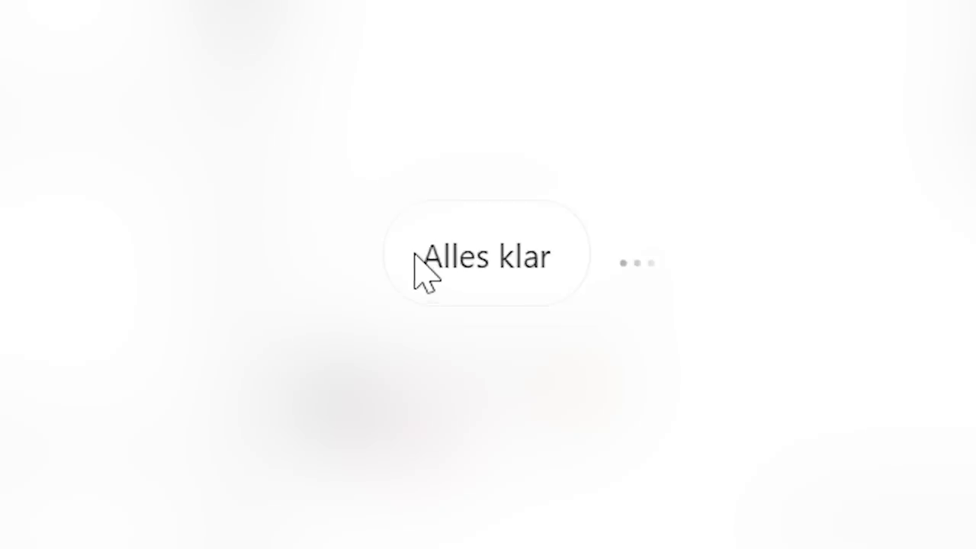
Step: Scroll the Savage Sounds product page down to the SHADOW 2.0 Future House pack introduction
{"action": "left_click_drag", "start_coordinate": [414, 253], "coordinate": [569, 246]}
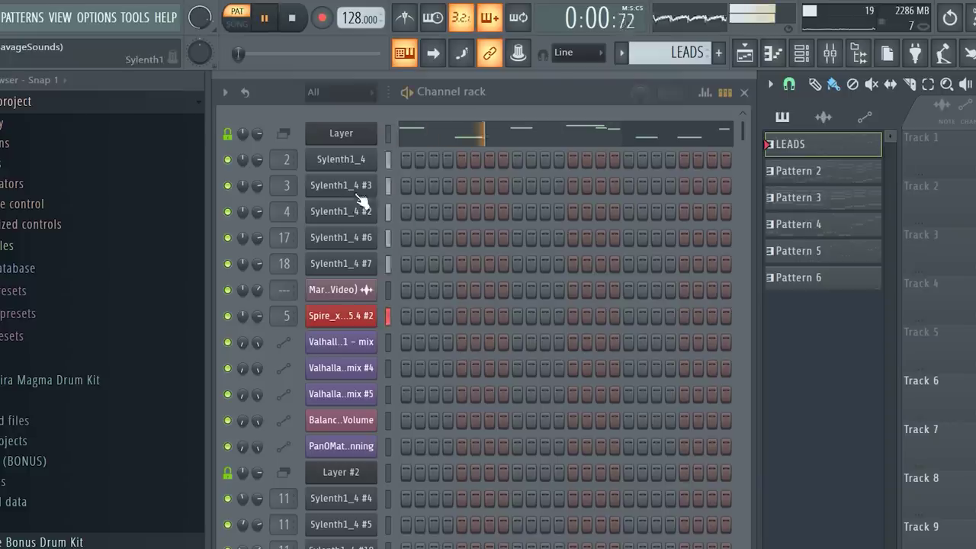
{"action": "left_click", "coordinate": [355, 189]}
{"action": "left_click", "coordinate": [551, 160]}
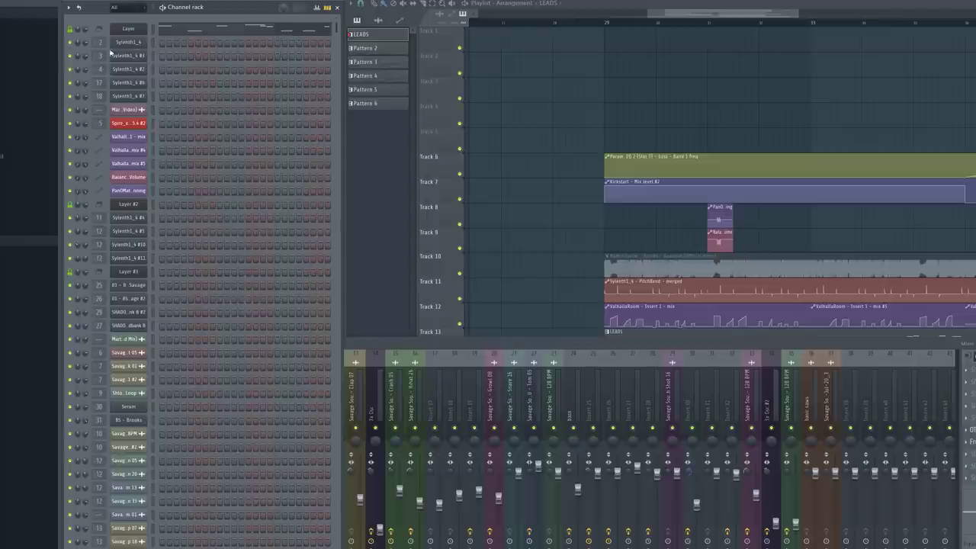
{"action": "right_click", "coordinate": [70, 43]}
Step: Show the LD presets on lead channels Sylenth1_4, #3, #2, #6 and #7, then return to the Playlist
{"action": "left_click", "coordinate": [128, 42]}
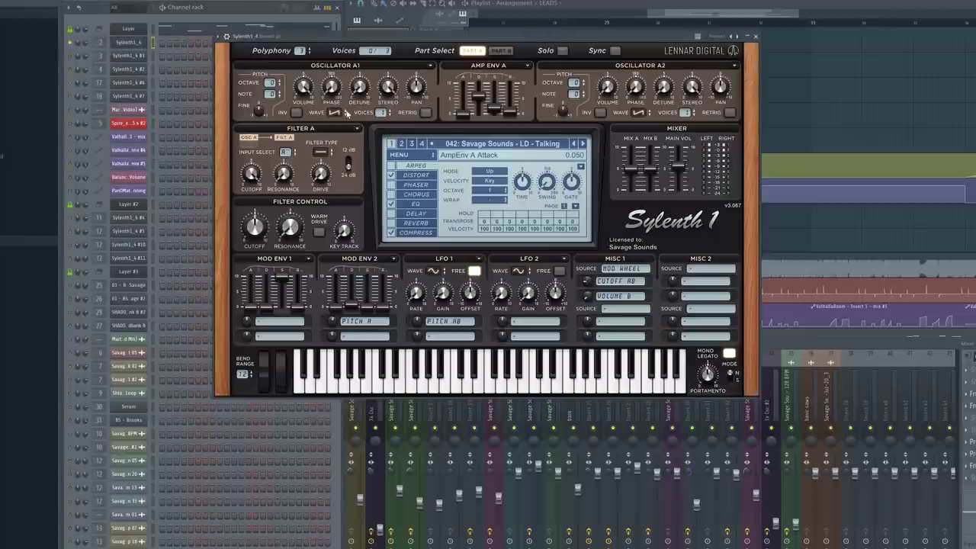
{"action": "left_click", "coordinate": [134, 56]}
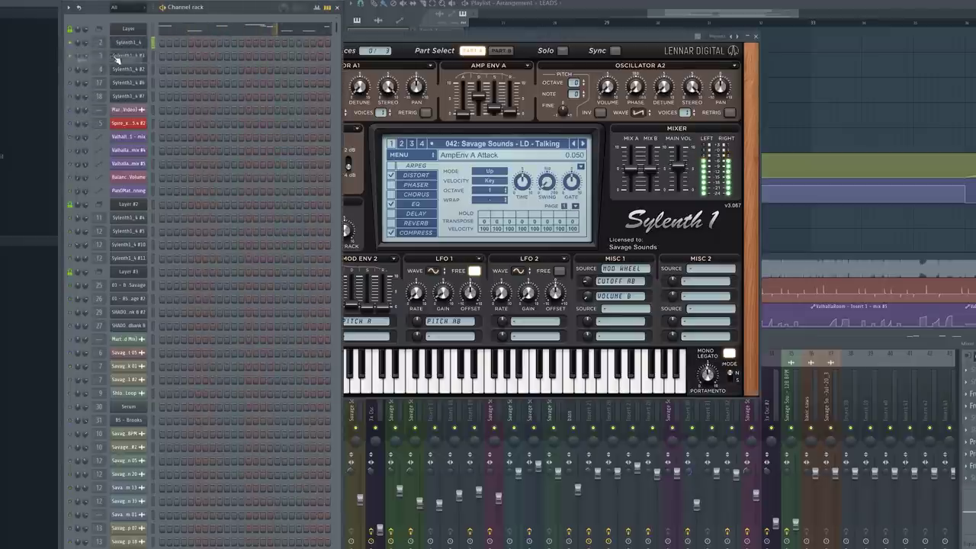
{"action": "left_click", "coordinate": [134, 70]}
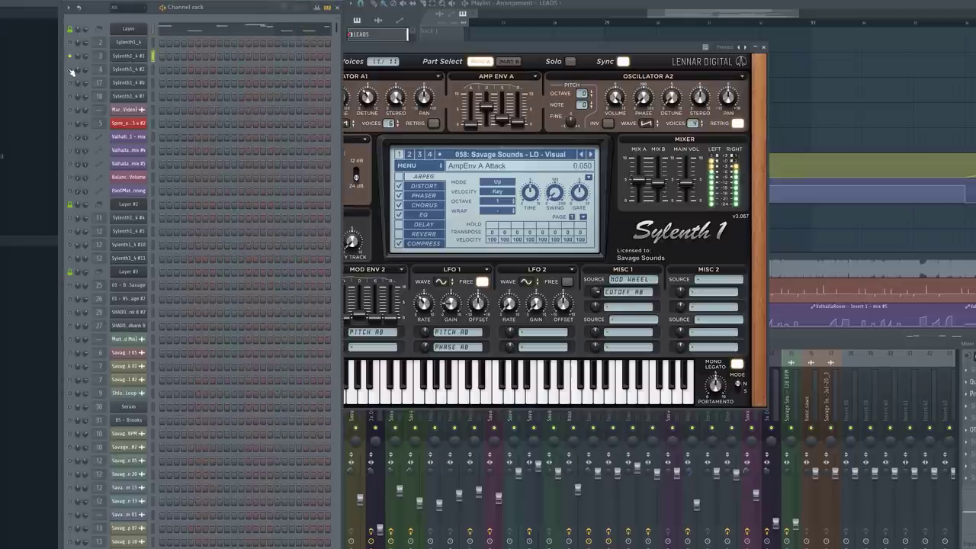
{"action": "left_click", "coordinate": [149, 72]}
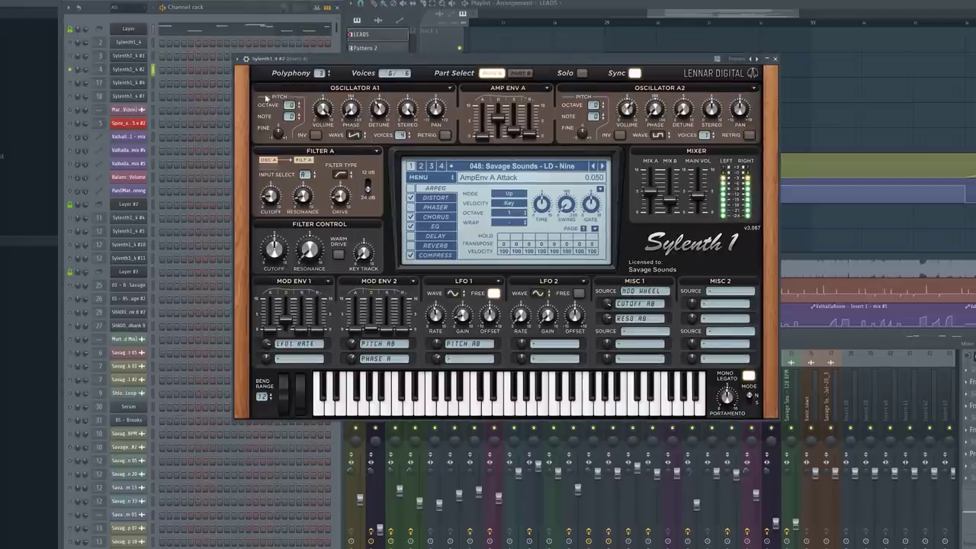
{"action": "left_click", "coordinate": [77, 84]}
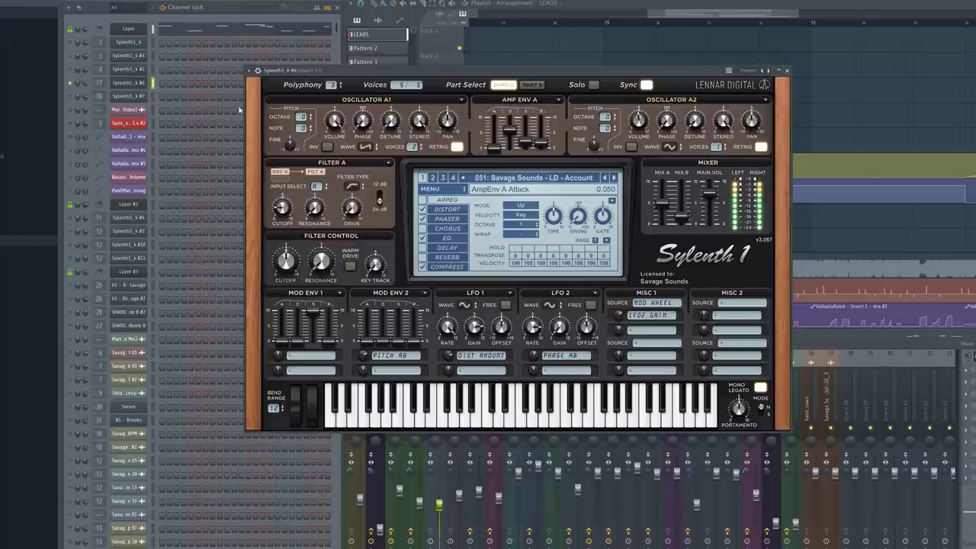
{"action": "left_click", "coordinate": [75, 97]}
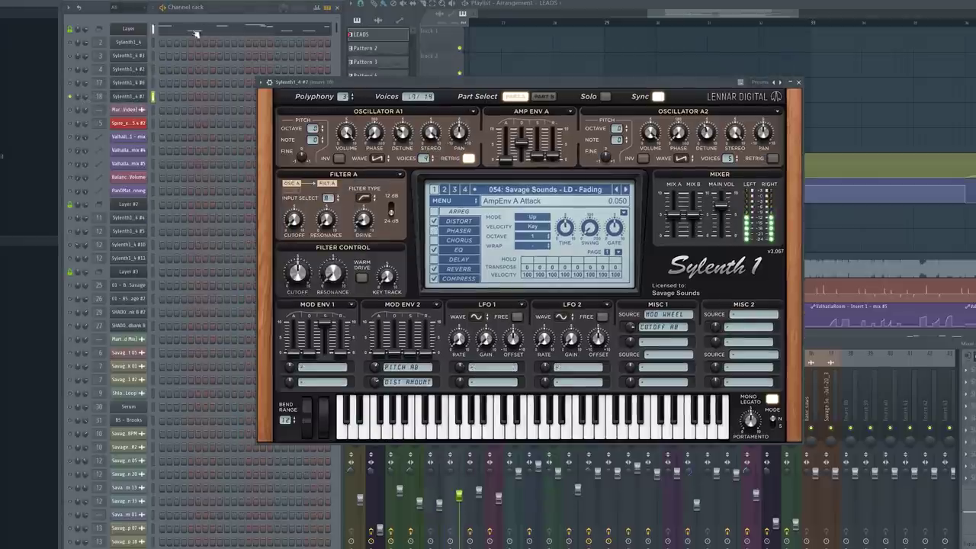
{"action": "left_click", "coordinate": [196, 34]}
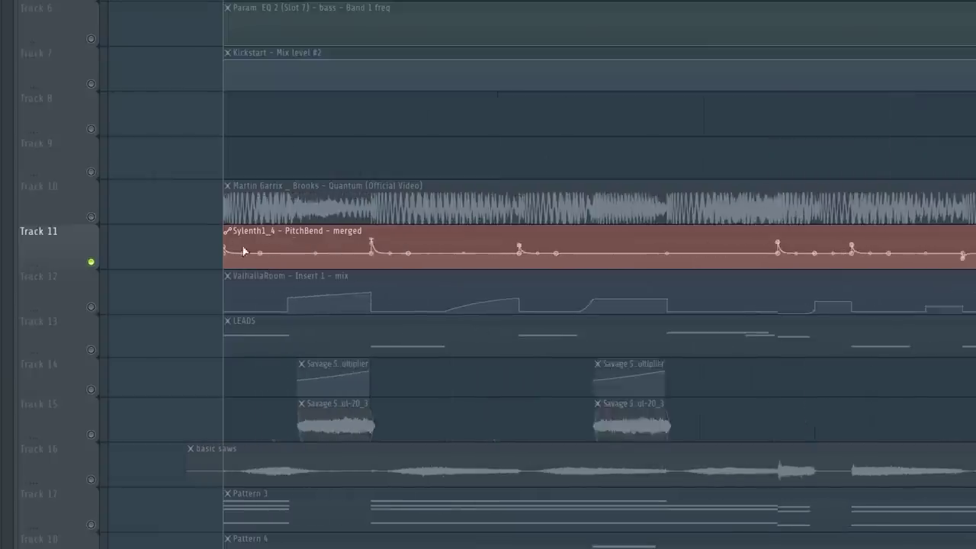
Step: Select Tracks 14 and 15, play the song, and open the LEADS clip's melody in the Piano Roll
{"action": "scroll", "coordinate": [244, 252], "scroll_direction": "up", "scroll_amount": 2}
{"action": "scroll", "coordinate": [678, 244], "scroll_direction": "down", "scroll_amount": 4}
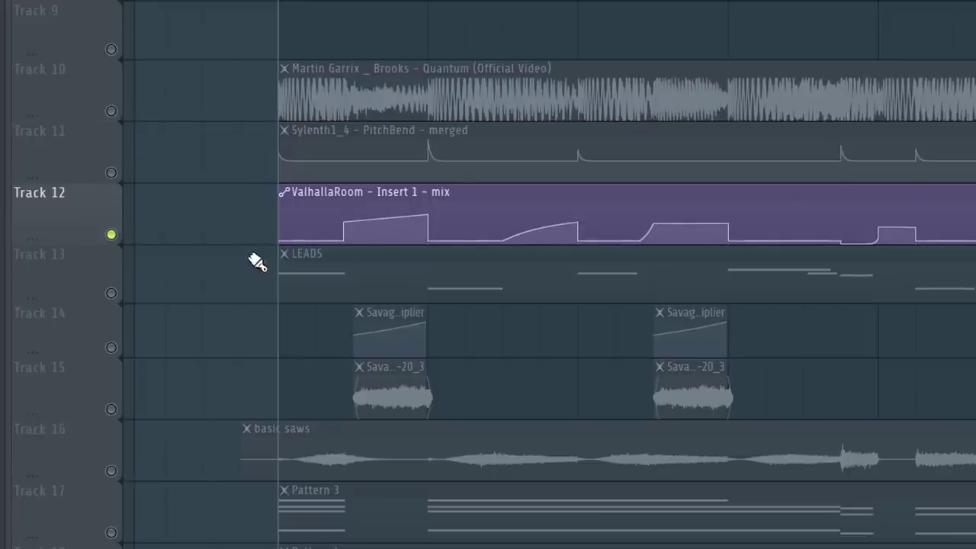
{"action": "left_click", "coordinate": [112, 348]}
{"action": "left_click", "coordinate": [111, 409], "text": "ctrl"}
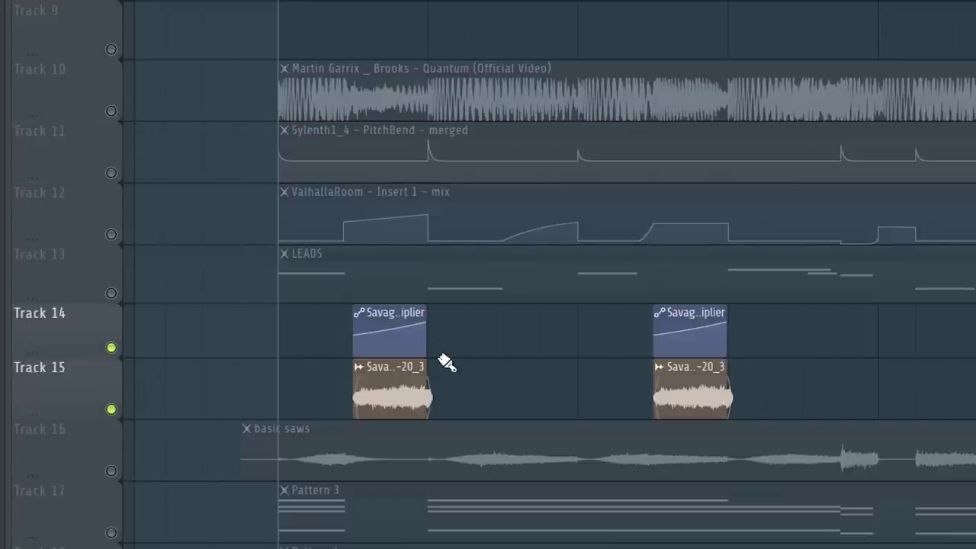
{"action": "key", "text": "space"}
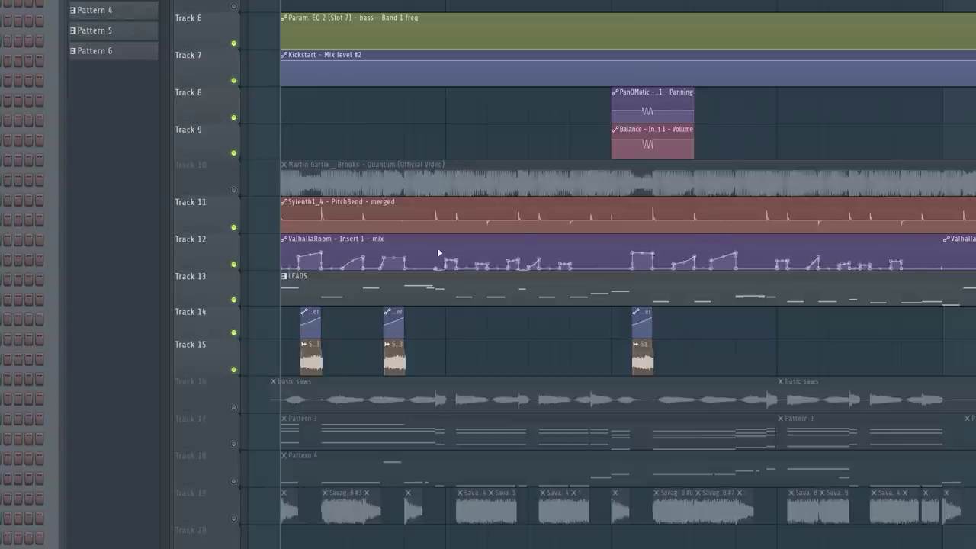
{"action": "double_click", "coordinate": [648, 283]}
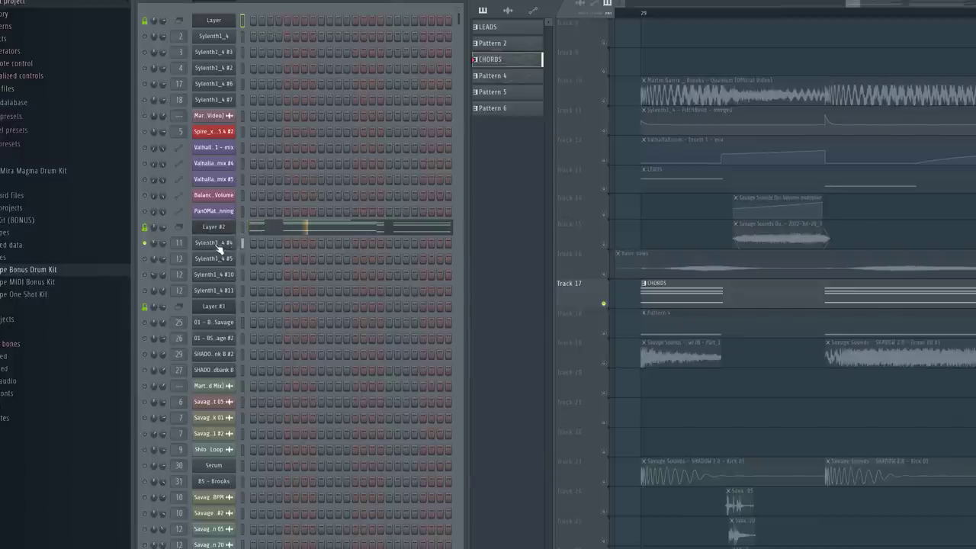
Step: Show the CH presets on chord channels Sylenth1_4 #4, #5 and #11
{"action": "left_click", "coordinate": [216, 243]}
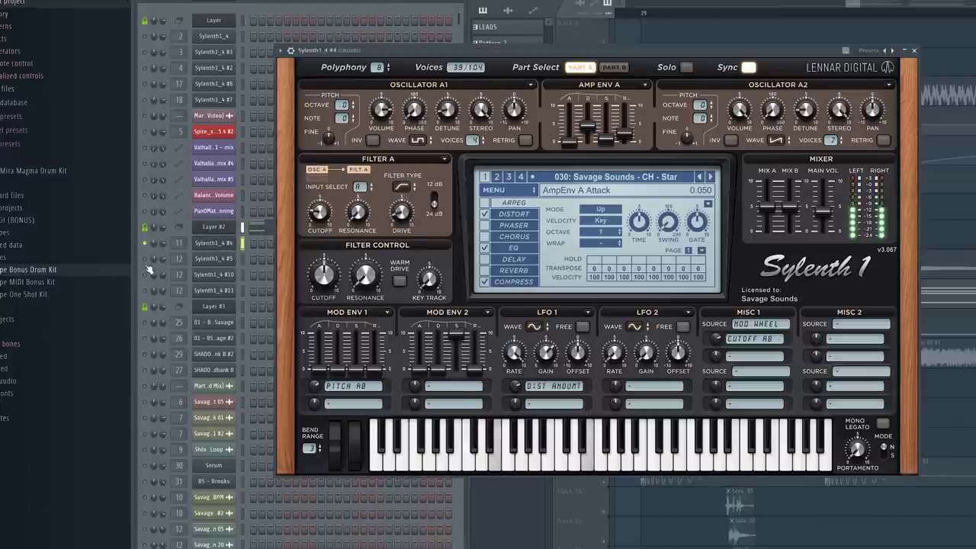
{"action": "right_click", "coordinate": [146, 259]}
{"action": "left_click", "coordinate": [212, 259]}
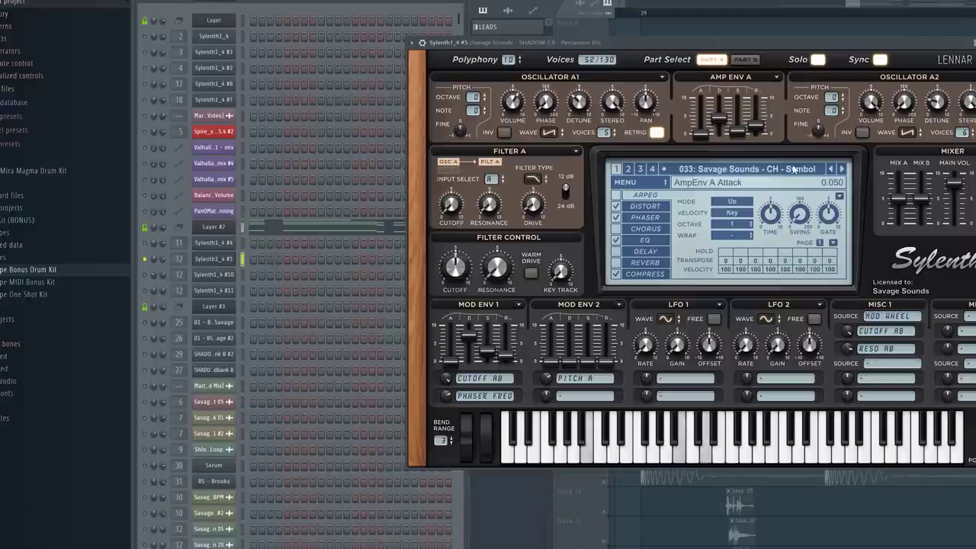
{"action": "left_click", "coordinate": [148, 272]}
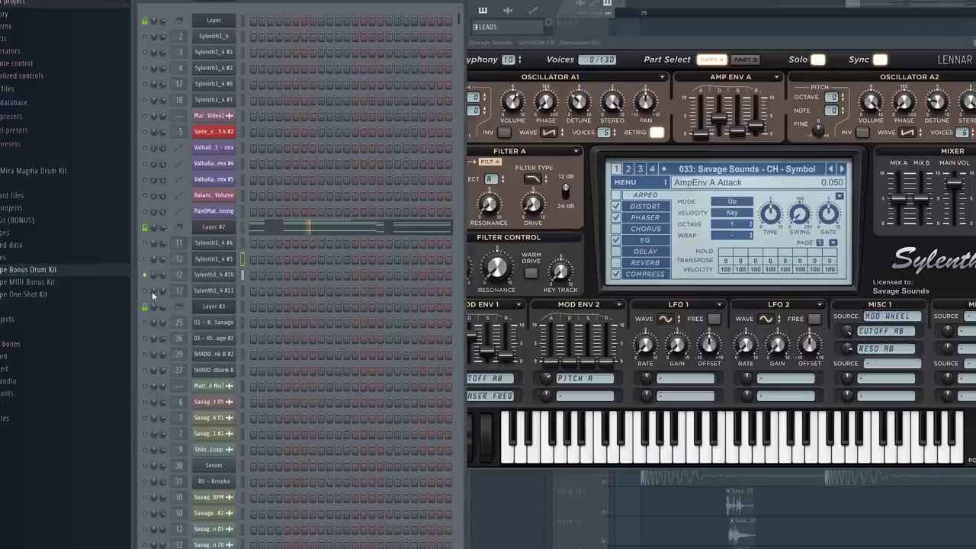
{"action": "right_click", "coordinate": [153, 295]}
{"action": "left_click", "coordinate": [212, 294]}
{"action": "left_click", "coordinate": [218, 293]}
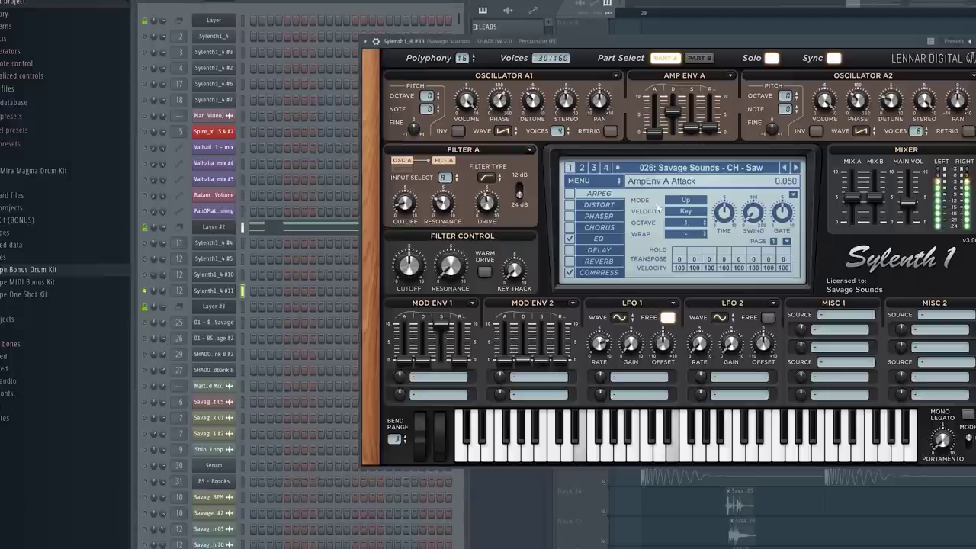
{"action": "left_click", "coordinate": [227, 296]}
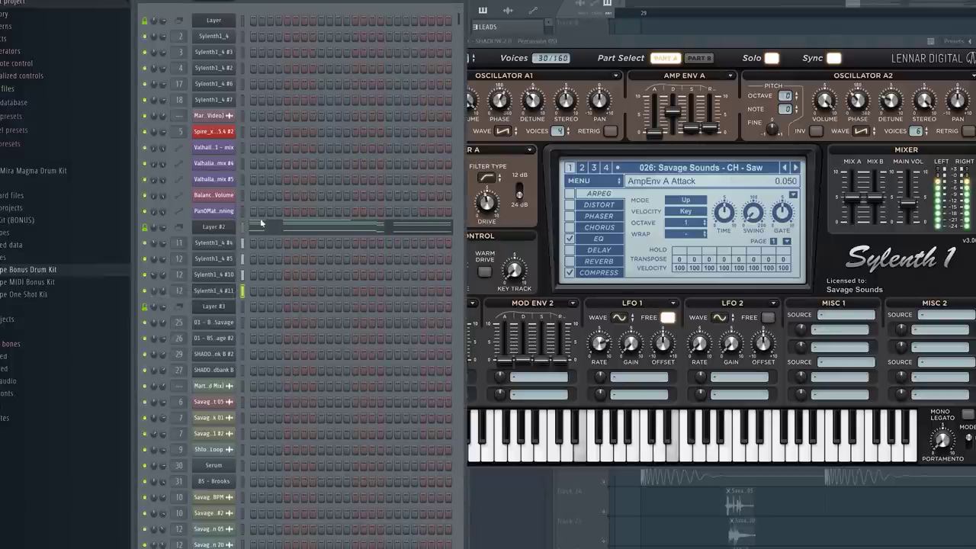
Step: Play the chord notes in the Piano Roll, then close it
{"action": "key", "text": "F7"}
{"action": "key", "text": "space"}
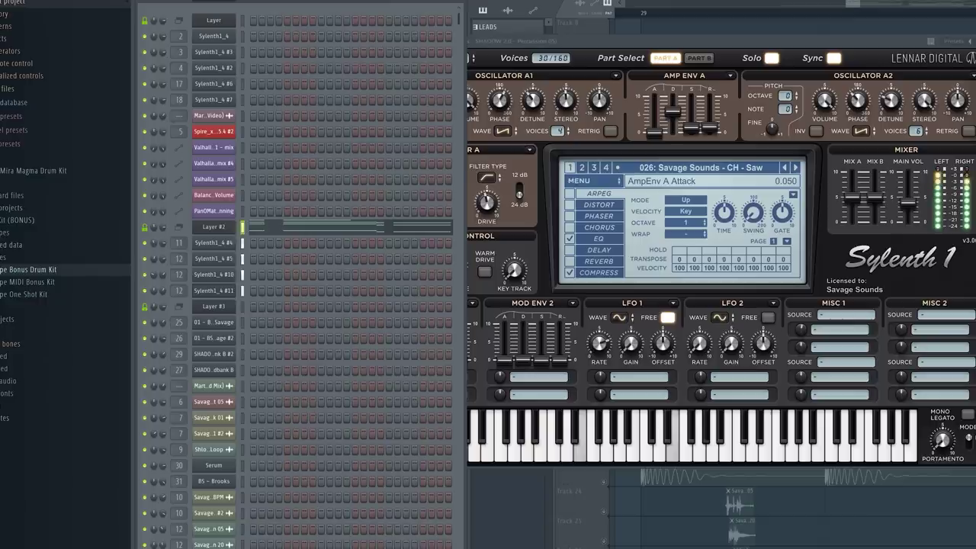
{"action": "key", "text": "F7"}
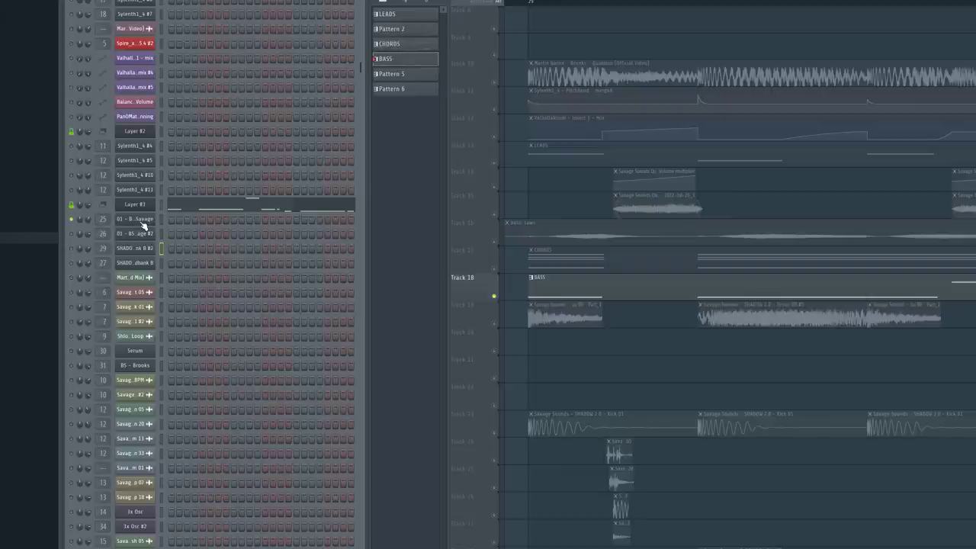
Step: Audition the 01 - BS - Eighty - Savage, second bass, Soundbank B #2 and Thicc bass presets
{"action": "left_click", "coordinate": [288, 191]}
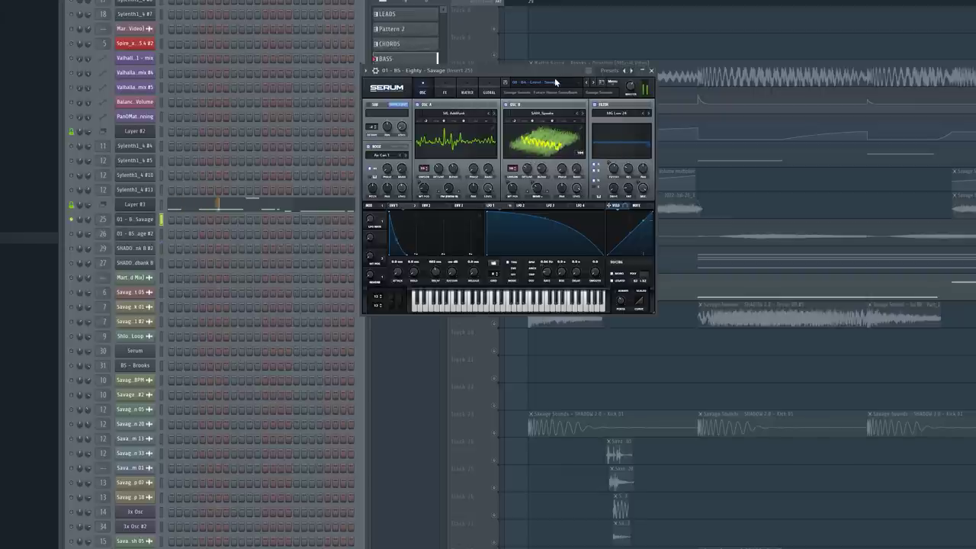
{"action": "right_click", "coordinate": [139, 235]}
{"action": "left_click", "coordinate": [139, 235]}
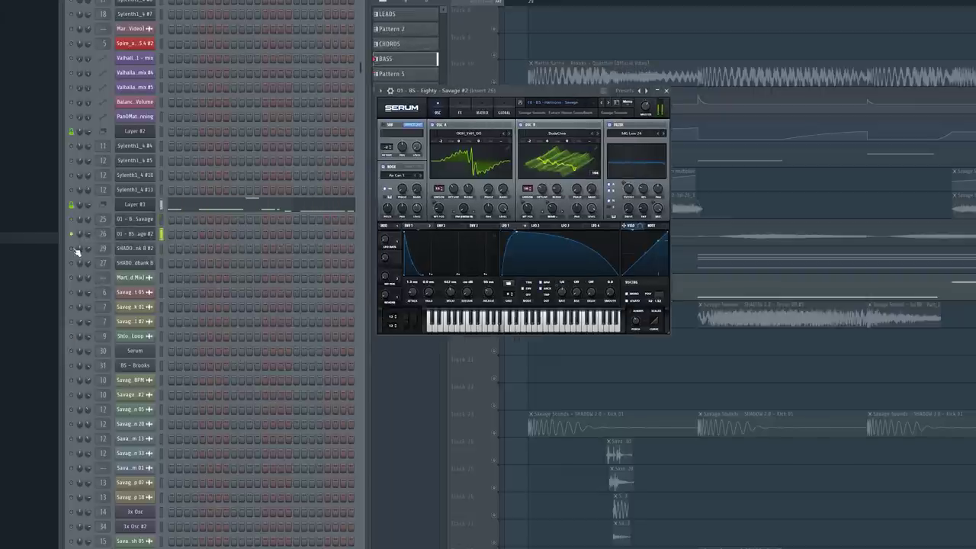
{"action": "right_click", "coordinate": [76, 252]}
{"action": "left_click", "coordinate": [135, 247]}
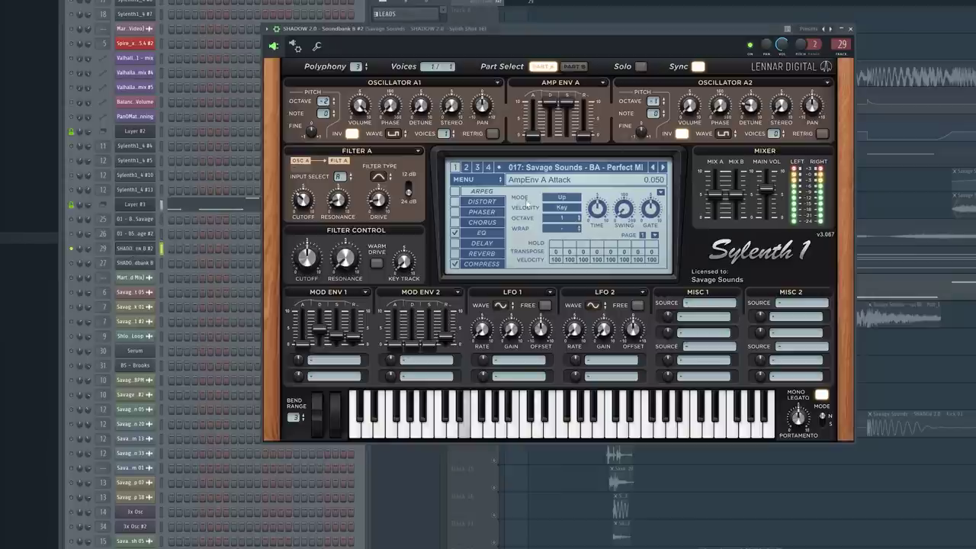
{"action": "right_click", "coordinate": [73, 262]}
{"action": "left_click", "coordinate": [137, 267]}
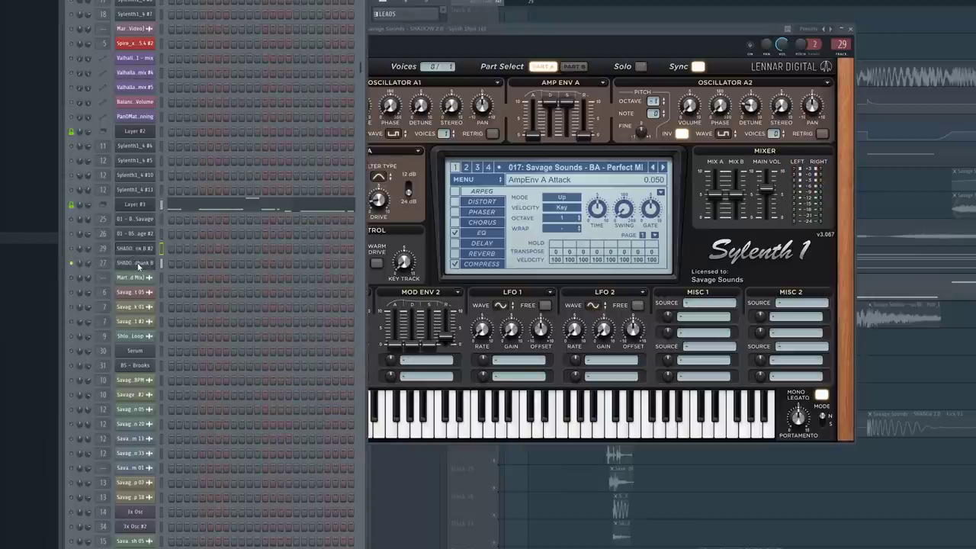
{"action": "left_click", "coordinate": [138, 266]}
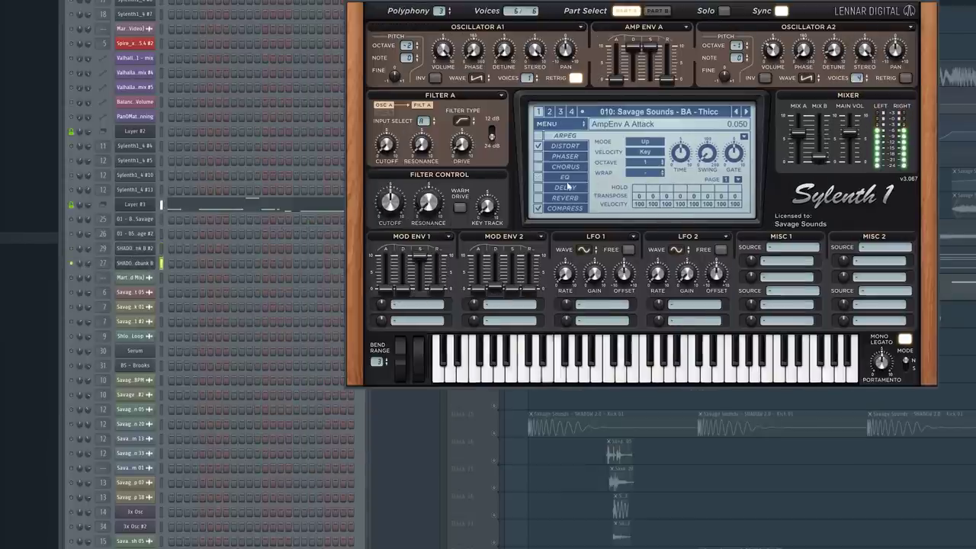
Step: Audition the Serum, BS - Brooks and Fave bass presets, then close the Sylenth1 window
{"action": "right_click", "coordinate": [76, 352]}
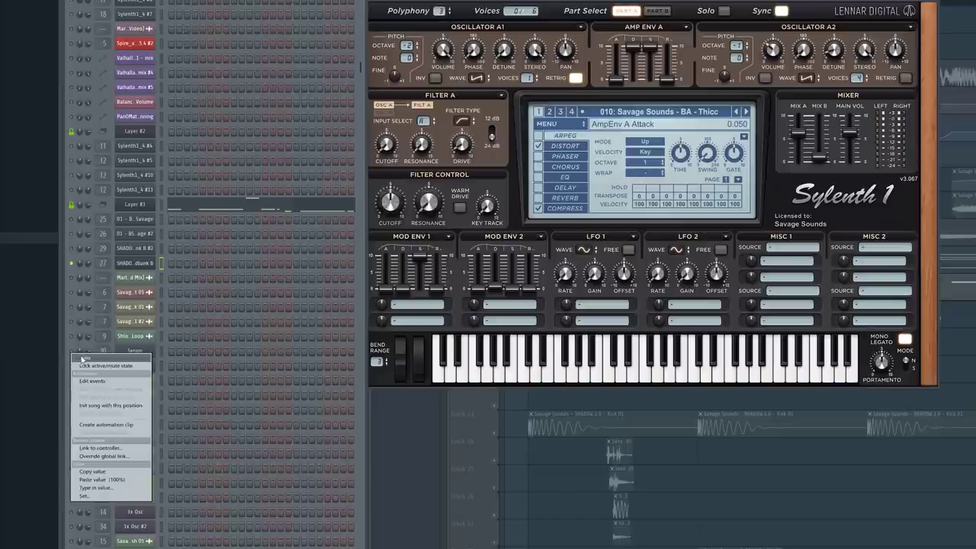
{"action": "left_click", "coordinate": [134, 351]}
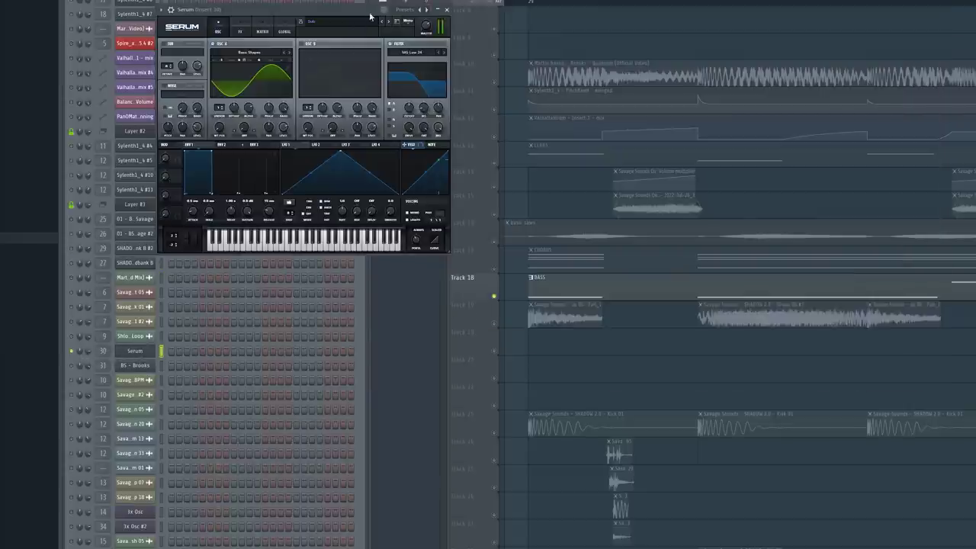
{"action": "left_click_drag", "start_coordinate": [371, 16], "coordinate": [579, 93]}
{"action": "right_click", "coordinate": [81, 367]}
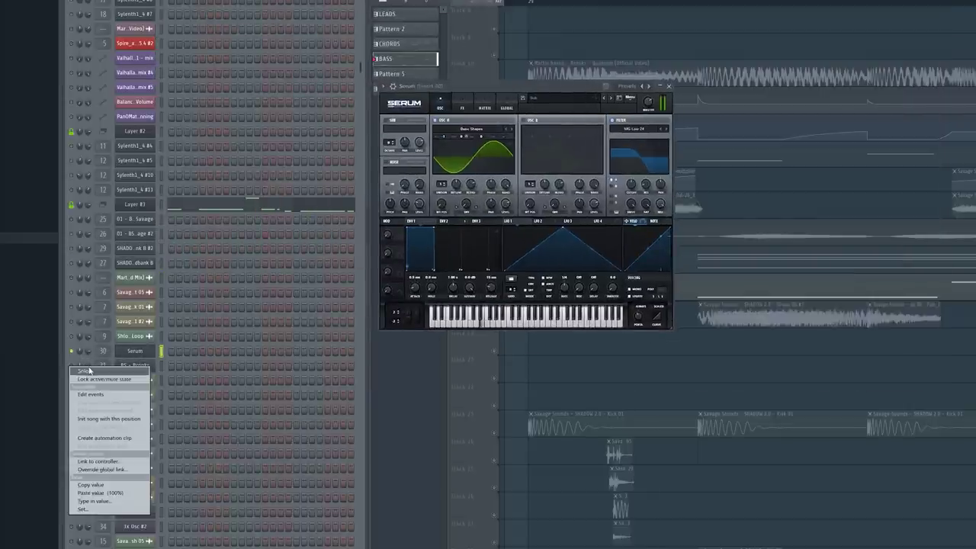
{"action": "left_click", "coordinate": [134, 366]}
{"action": "left_click_drag", "start_coordinate": [517, 20], "coordinate": [535, 110]}
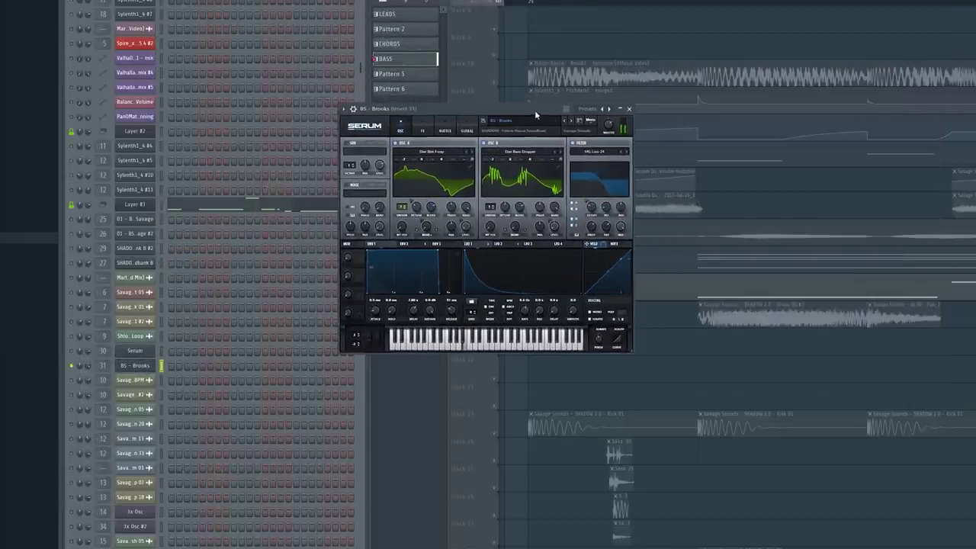
{"action": "scroll", "coordinate": [154, 423], "scroll_direction": "down", "scroll_amount": 10}
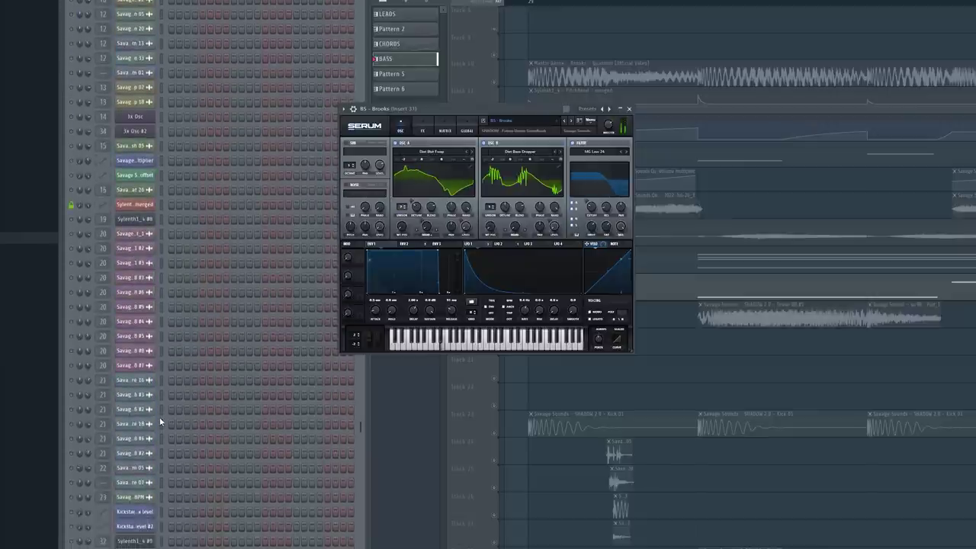
{"action": "right_click", "coordinate": [74, 458]}
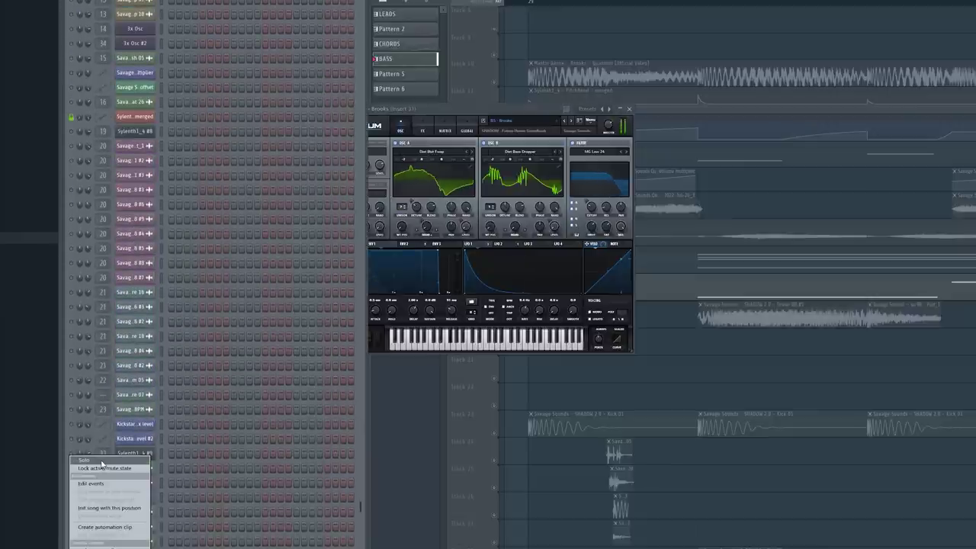
{"action": "left_click", "coordinate": [135, 453]}
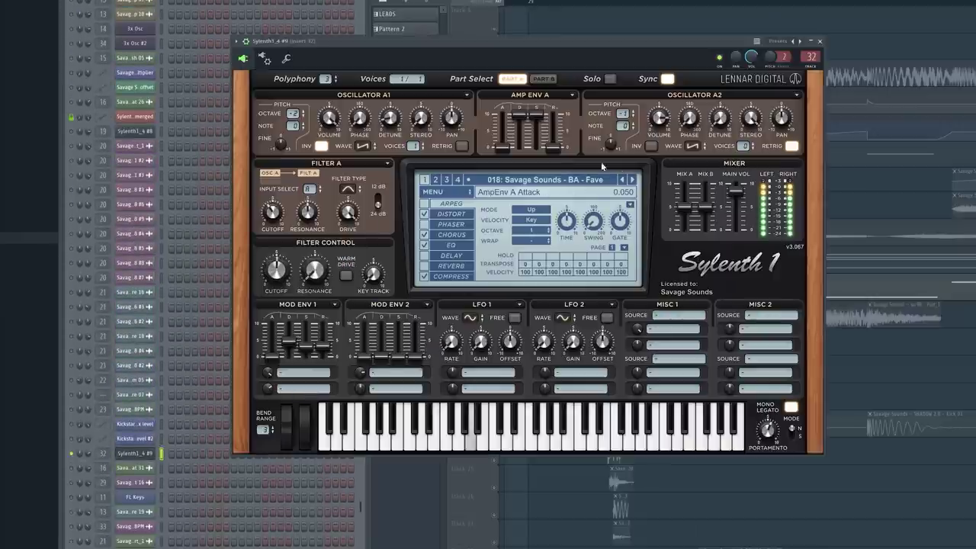
{"action": "key", "text": "Escape"}
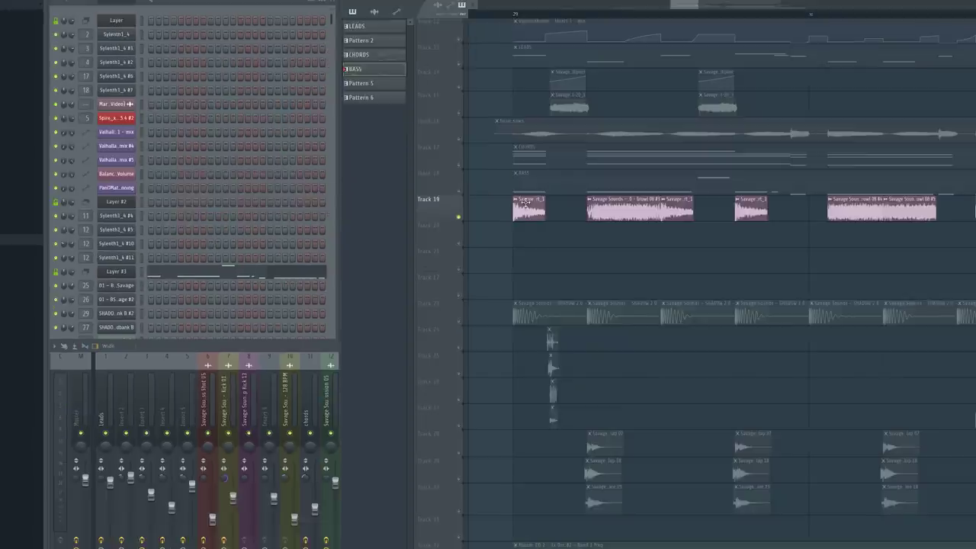
Step: Preview the Growl 08 clip in its settings, then play the song from bar 29 and stop
{"action": "double_click", "coordinate": [524, 202]}
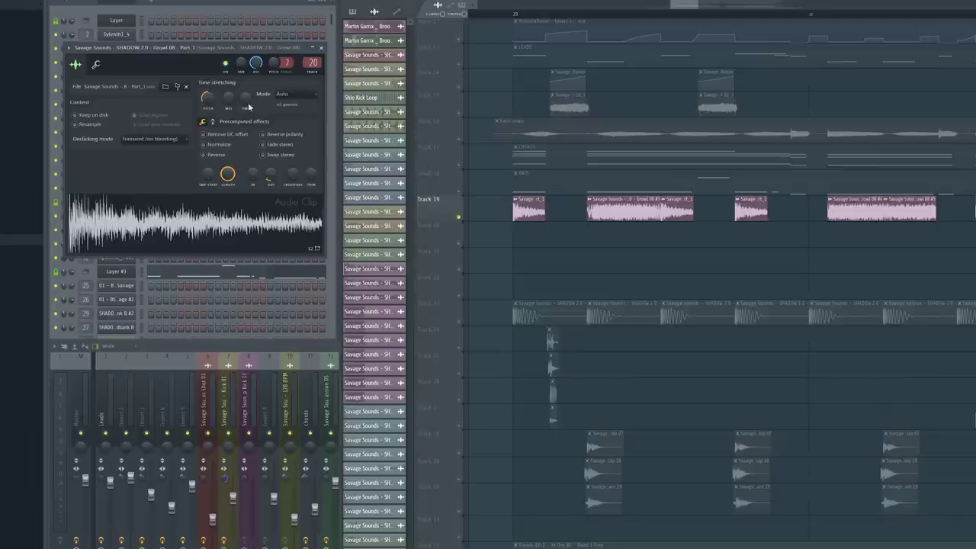
{"action": "left_click", "coordinate": [192, 221]}
{"action": "left_click", "coordinate": [515, 15]}
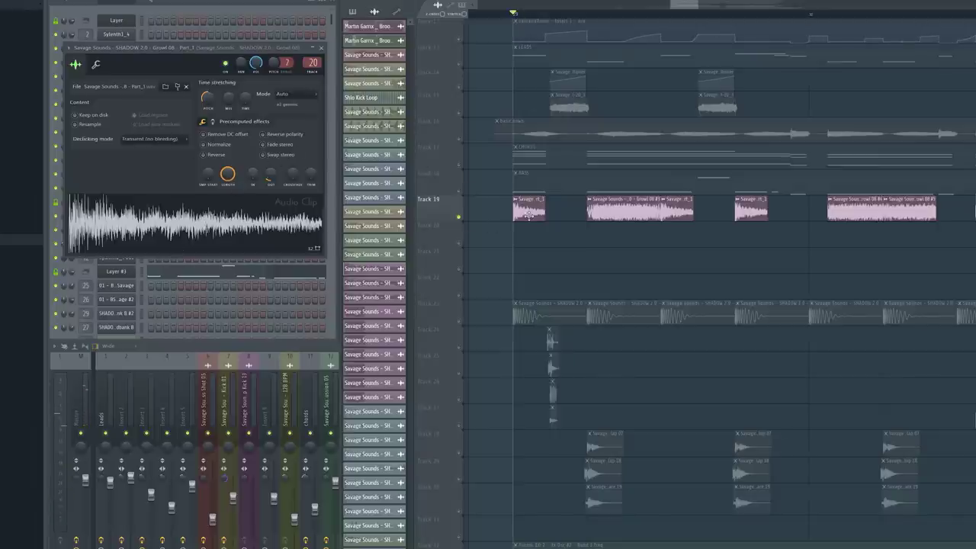
{"action": "key", "text": "space"}
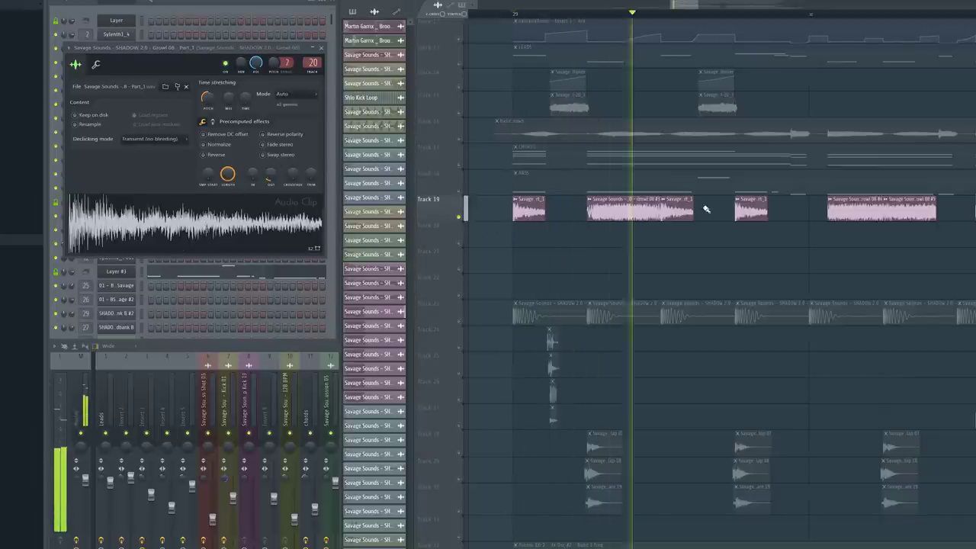
{"action": "scroll", "coordinate": [704, 212], "scroll_direction": "down", "scroll_amount": 2}
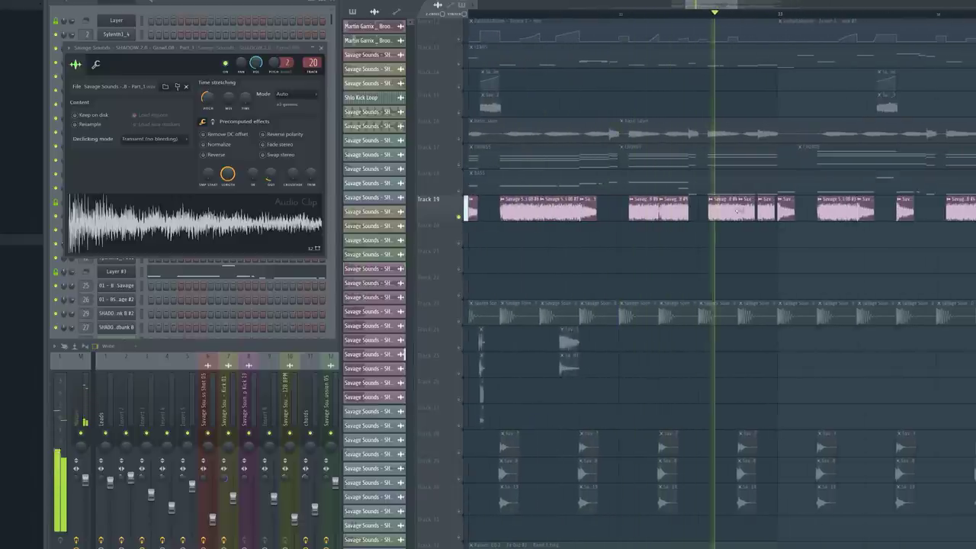
{"action": "key", "text": "space"}
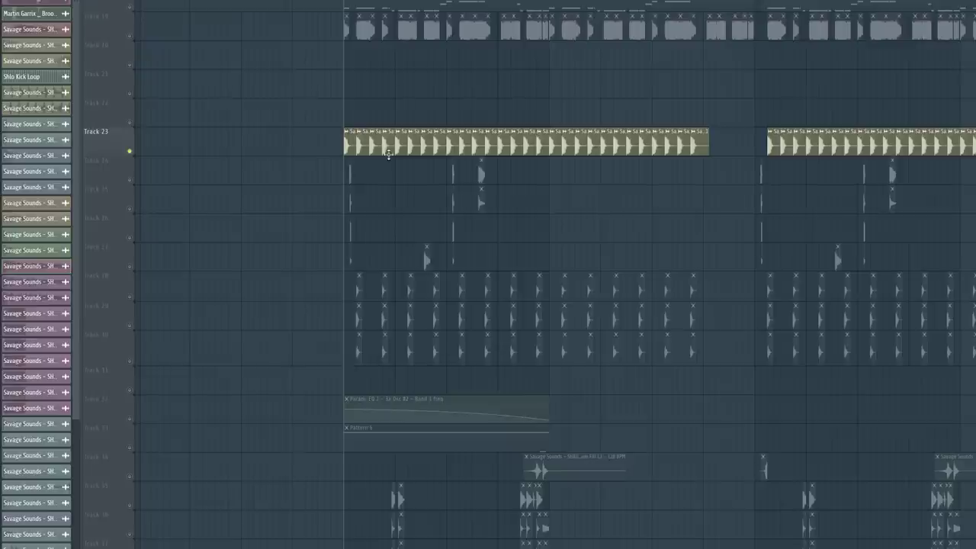
Step: Inspect the Kick 01 clip's channel settings and close them
{"action": "scroll", "coordinate": [318, 152], "scroll_direction": "up", "scroll_amount": 5}
{"action": "double_click", "coordinate": [461, 153]}
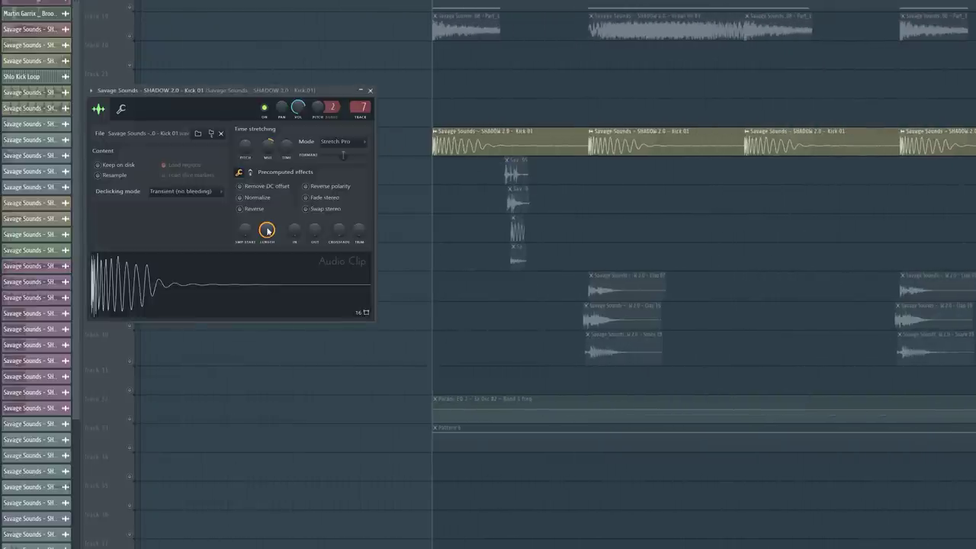
{"action": "left_click", "coordinate": [372, 90]}
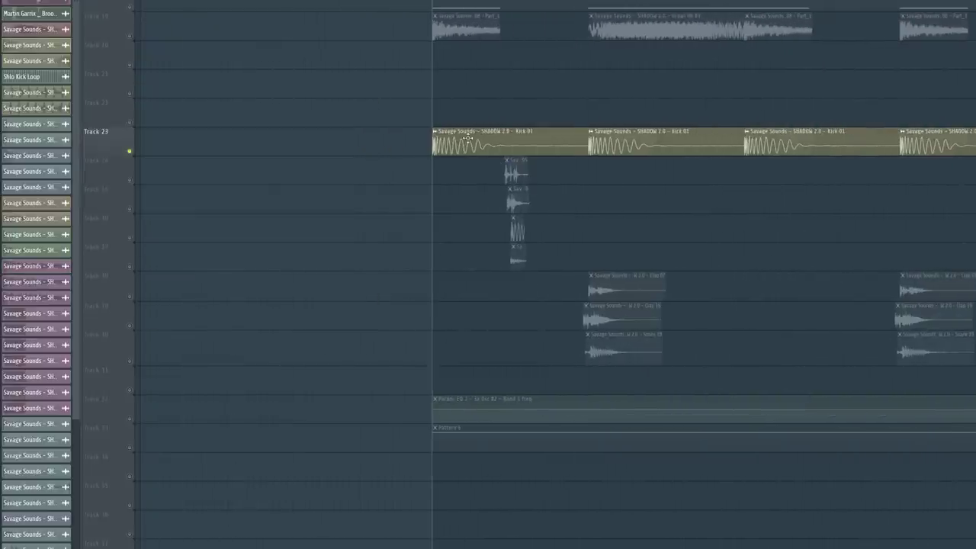
Step: Unmute tracks 24 through 47 with the mute switches and play the arrangement
{"action": "scroll", "coordinate": [636, 206], "scroll_direction": "down", "scroll_amount": 4}
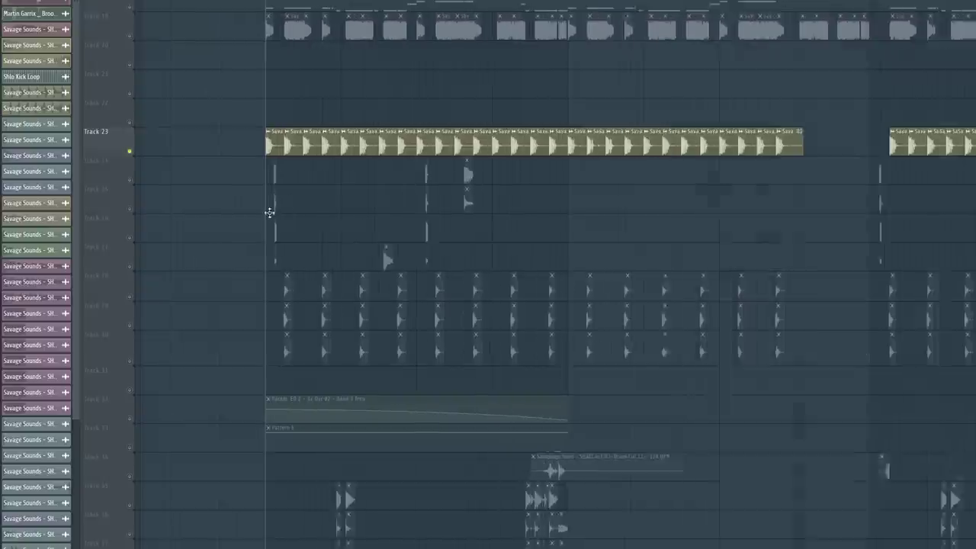
{"action": "left_click_drag", "start_coordinate": [131, 211], "coordinate": [134, 506]}
{"action": "scroll", "coordinate": [130, 402], "scroll_direction": "down", "scroll_amount": 3}
{"action": "left_click_drag", "start_coordinate": [131, 402], "coordinate": [131, 537]}
{"action": "scroll", "coordinate": [131, 538], "scroll_direction": "down", "scroll_amount": 3}
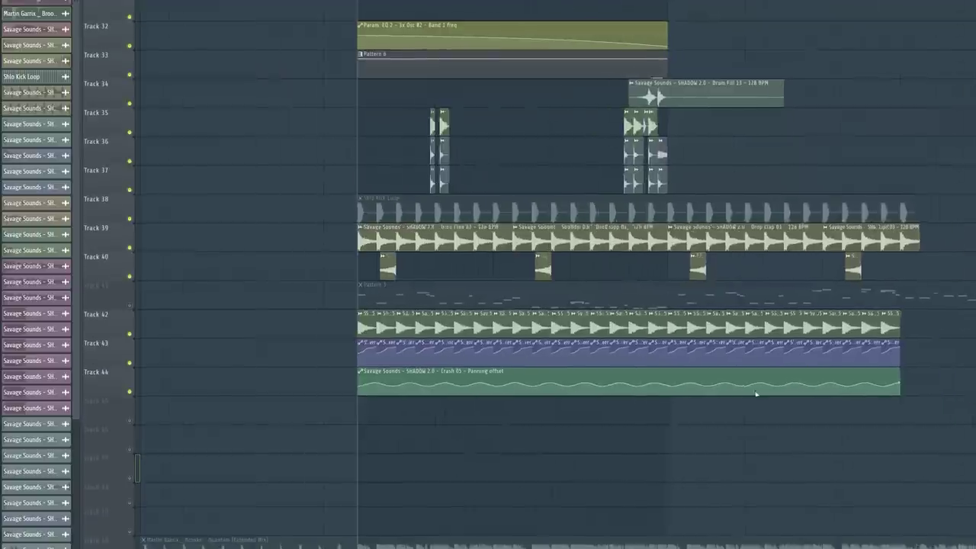
{"action": "left_click_drag", "start_coordinate": [130, 415], "coordinate": [131, 479]}
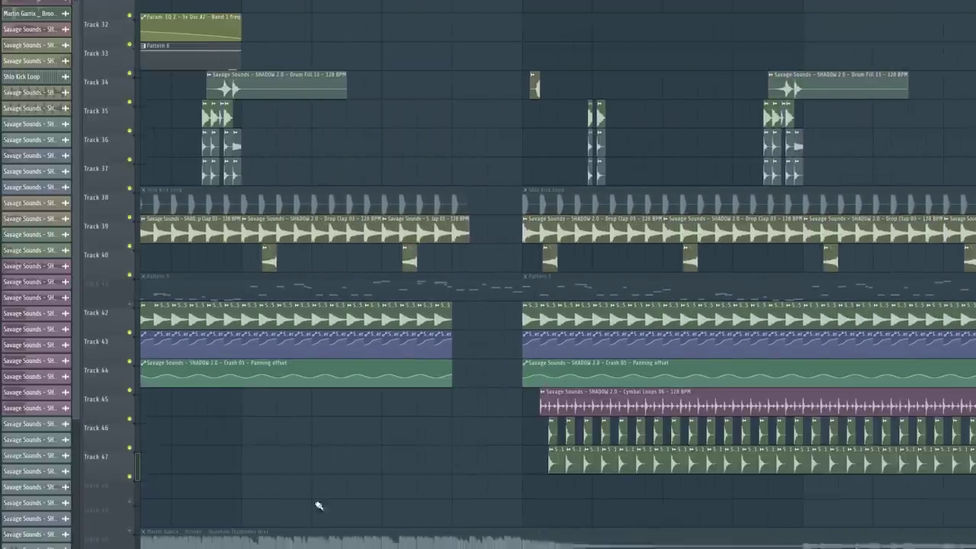
{"action": "scroll", "coordinate": [131, 478], "scroll_direction": "down", "scroll_amount": 3}
{"action": "scroll", "coordinate": [343, 257], "scroll_direction": "down", "scroll_amount": 4}
{"action": "scroll", "coordinate": [388, 163], "scroll_direction": "up", "scroll_amount": 3}
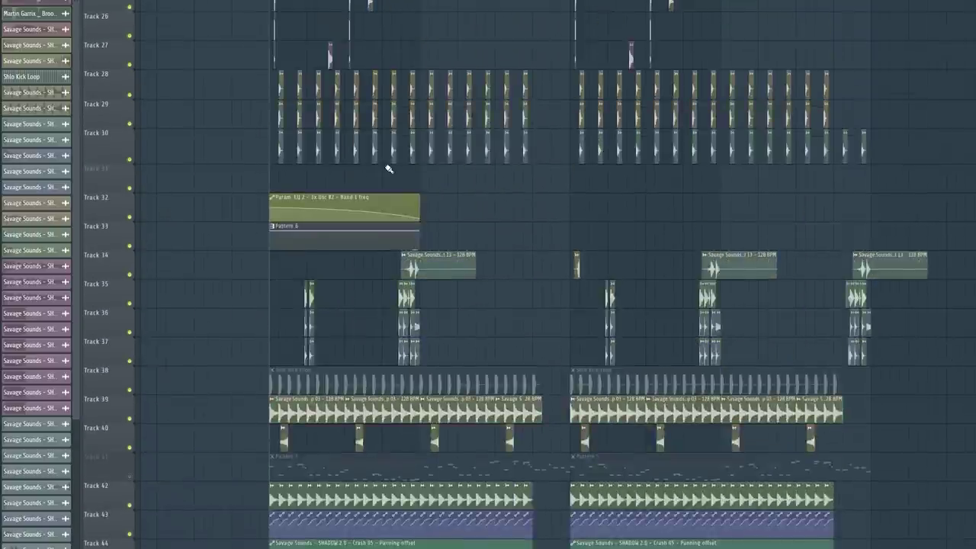
{"action": "scroll", "coordinate": [369, 186], "scroll_direction": "down", "scroll_amount": 3}
{"action": "scroll", "coordinate": [450, 86], "scroll_direction": "up", "scroll_amount": 4}
{"action": "key", "text": "space"}
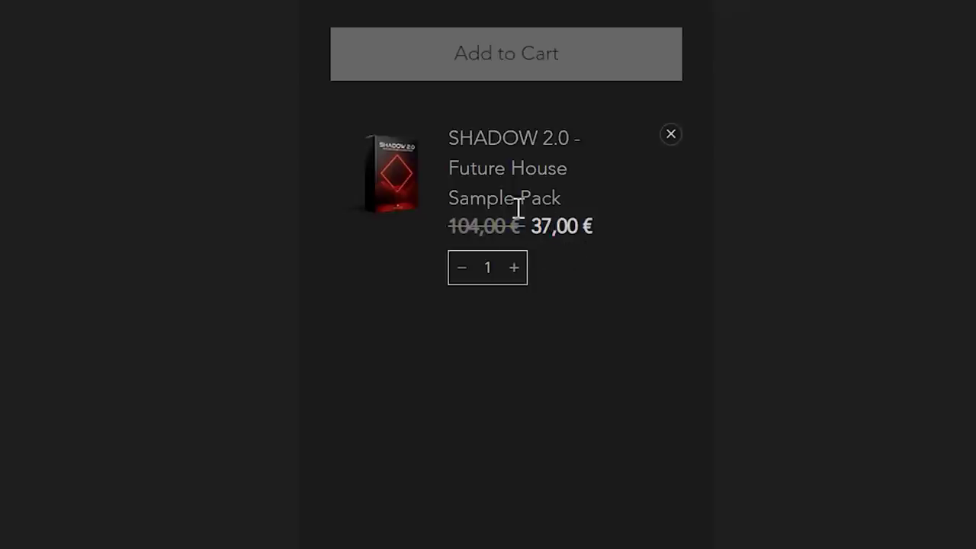
Step: Scroll the store cart to the 37,00 € subtotal for the SHADOW 2.0 pack
{"action": "scroll", "coordinate": [397, 304], "scroll_direction": "up", "scroll_amount": 5}
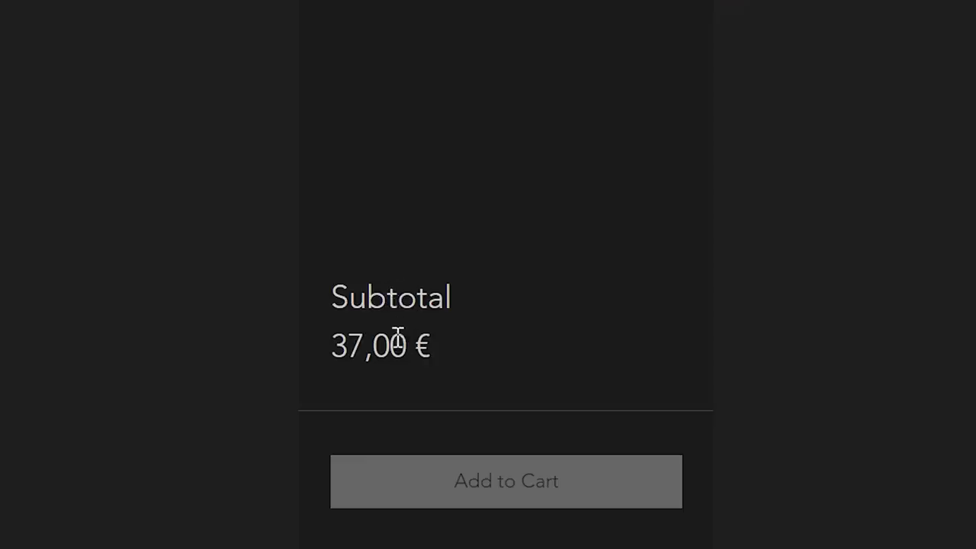